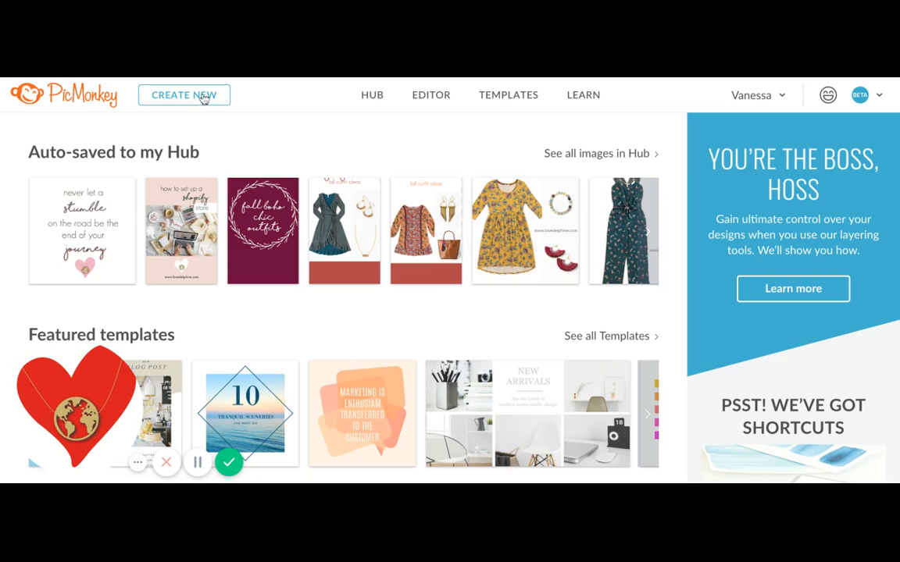
# Create a new blank canvas with the custom size of 2000 × 2000 pixels.
pyautogui.click(201, 95)
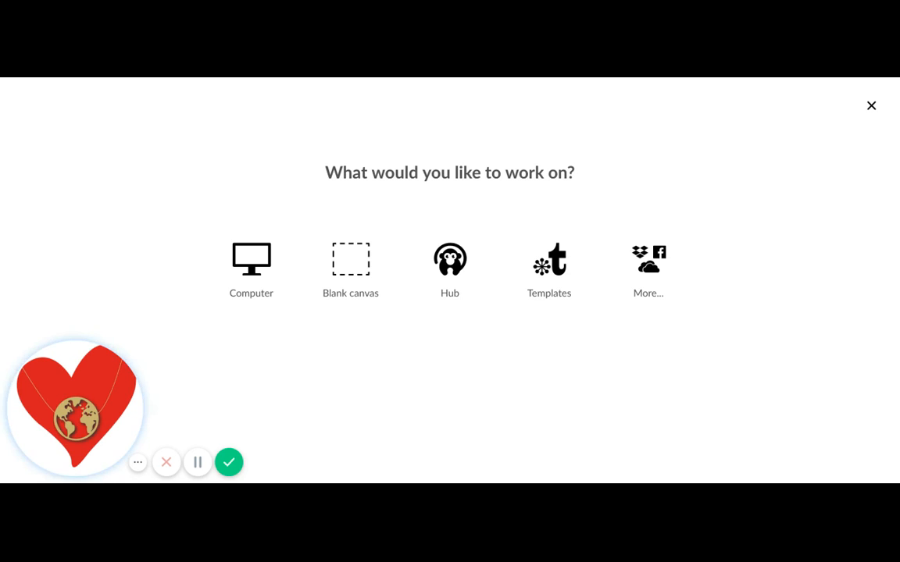
pyautogui.click(365, 257)
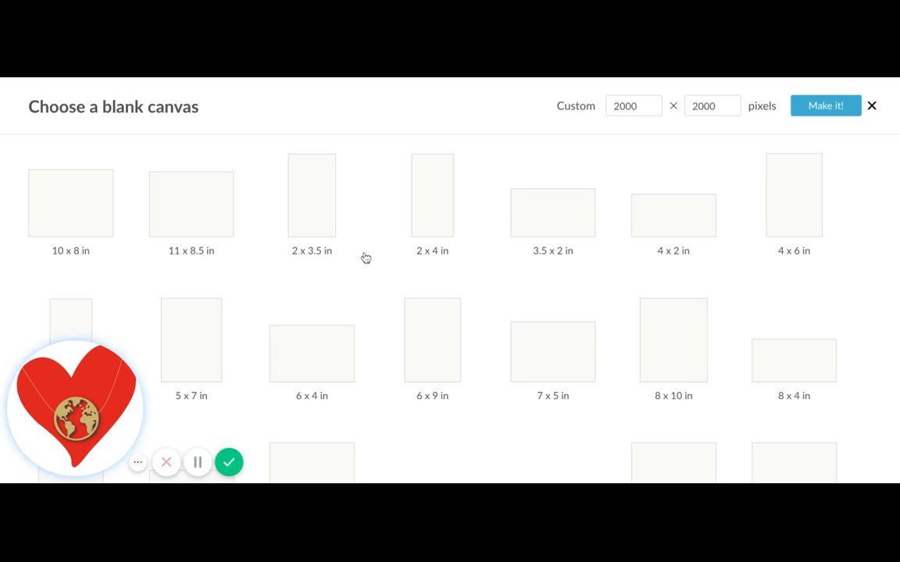
pyautogui.scroll(-2, 366, 258)
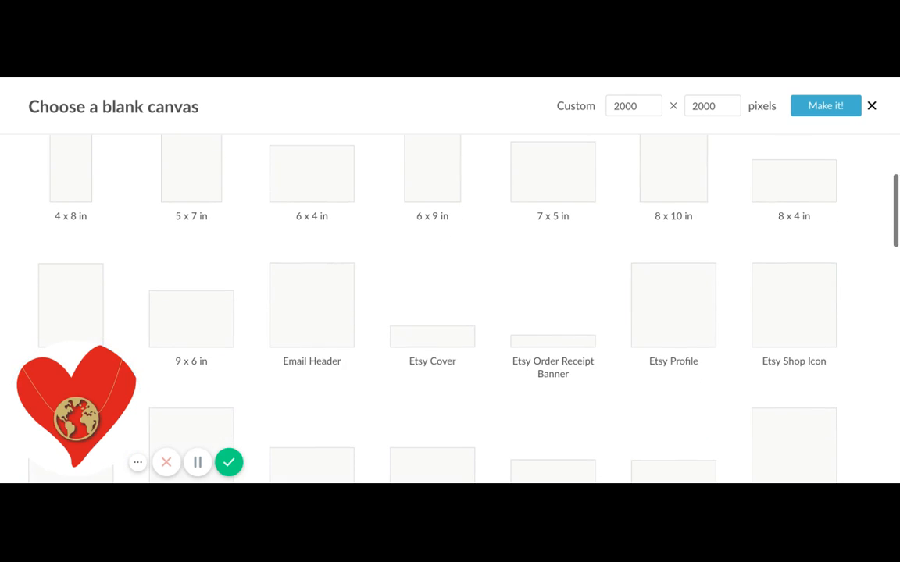
pyautogui.scroll(-6, 449, 312)
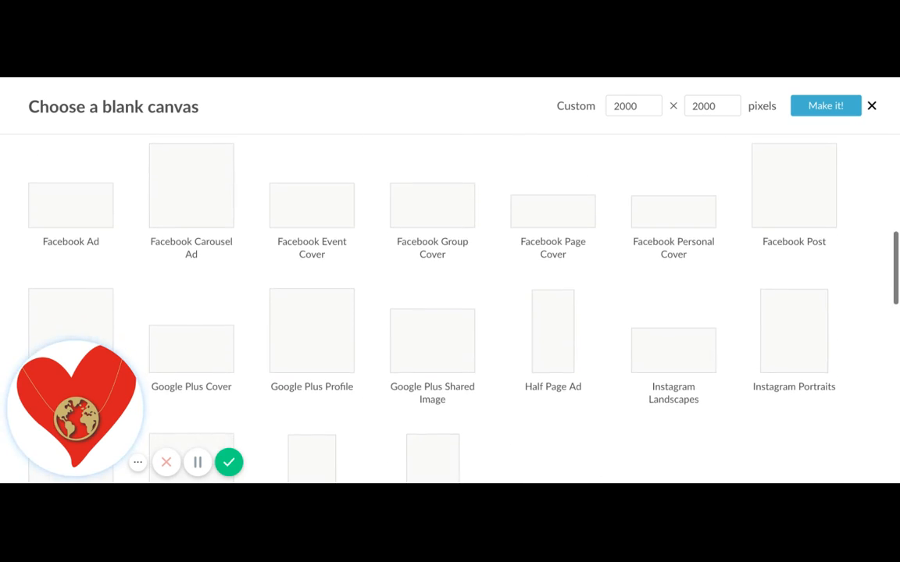
pyautogui.scroll(-3, 450, 312)
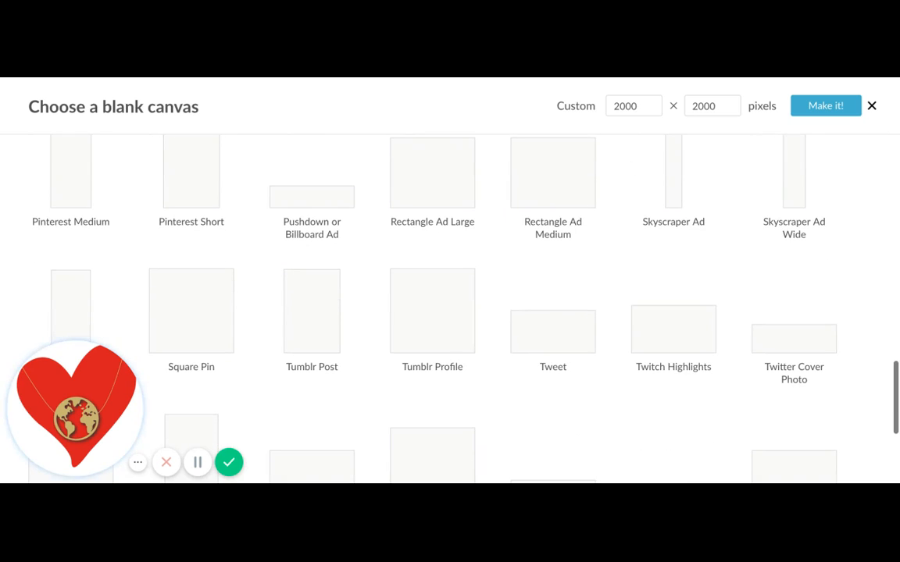
pyautogui.scroll(10, 450, 312)
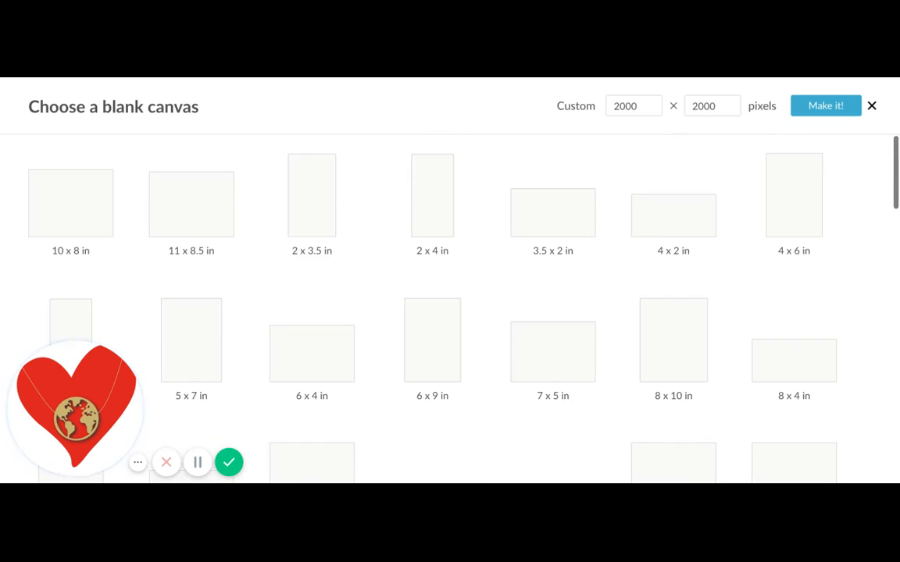
pyautogui.scroll(-10, 450, 312)
pyautogui.scroll(12, 449, 312)
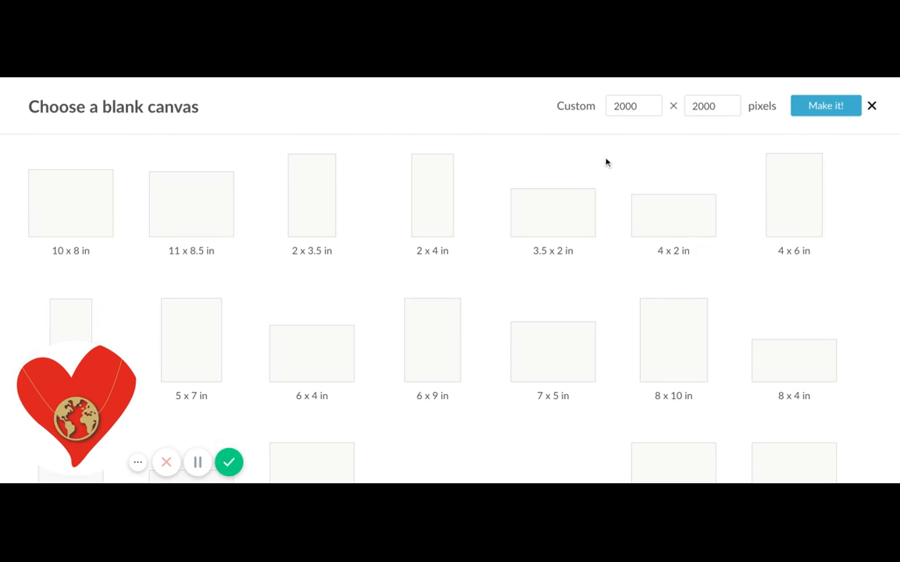
pyautogui.click(819, 110)
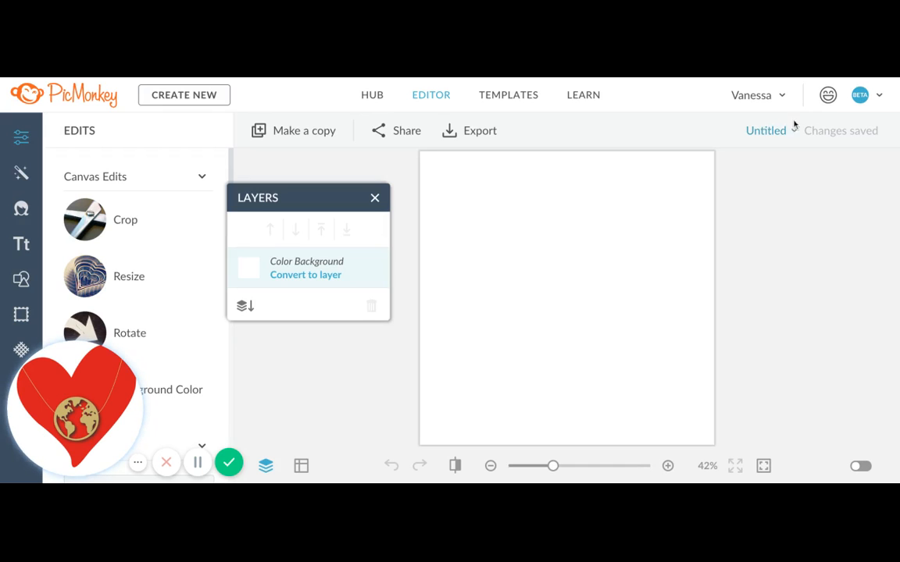
# Make the canvas background transparent and apply the change.
pyautogui.moveTo(84, 384); pyautogui.dragTo(745, 385)
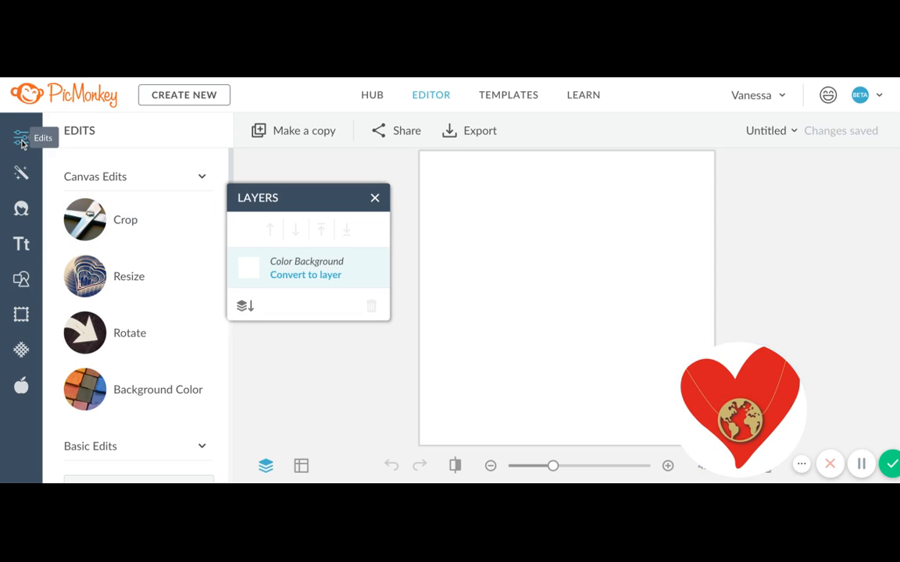
pyautogui.scroll(-2, 125, 253)
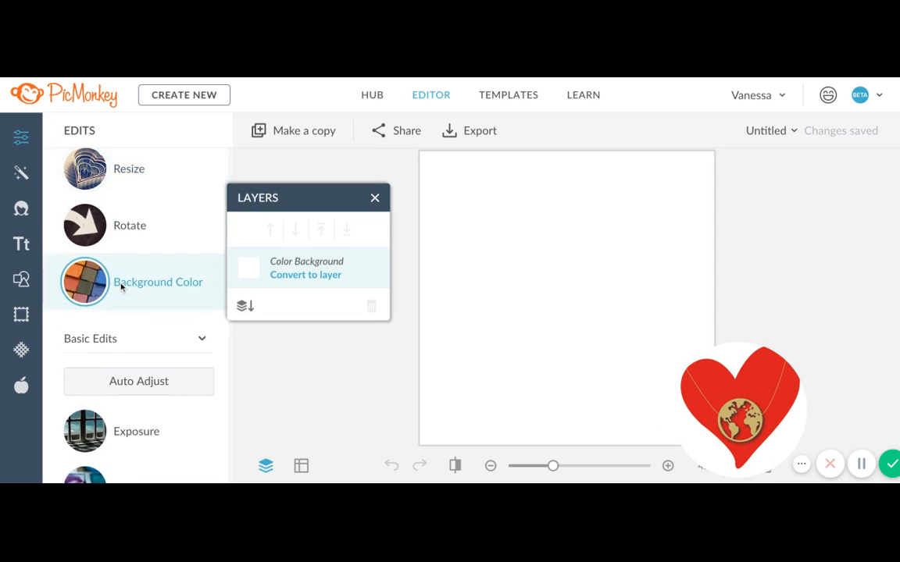
pyautogui.click(122, 285)
pyautogui.scroll(-2, 123, 282)
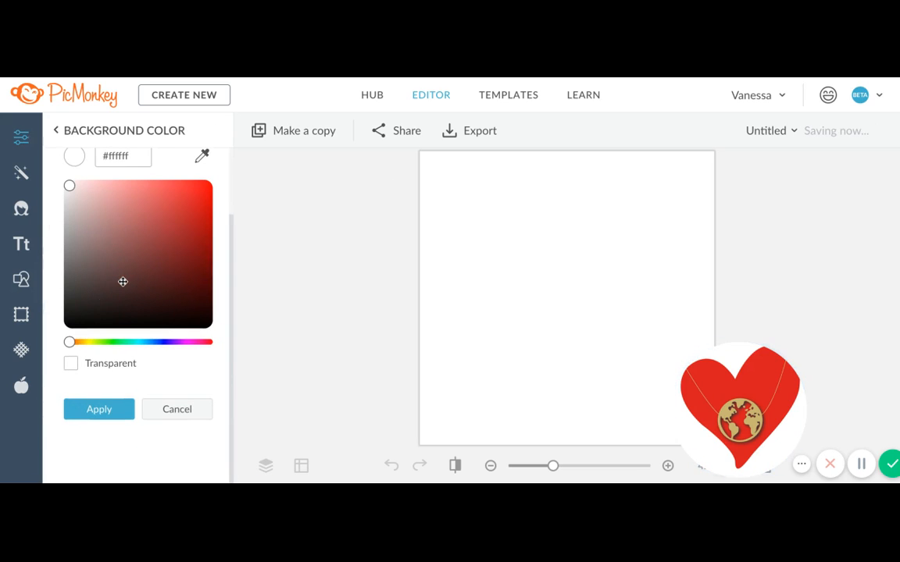
pyautogui.click(71, 363)
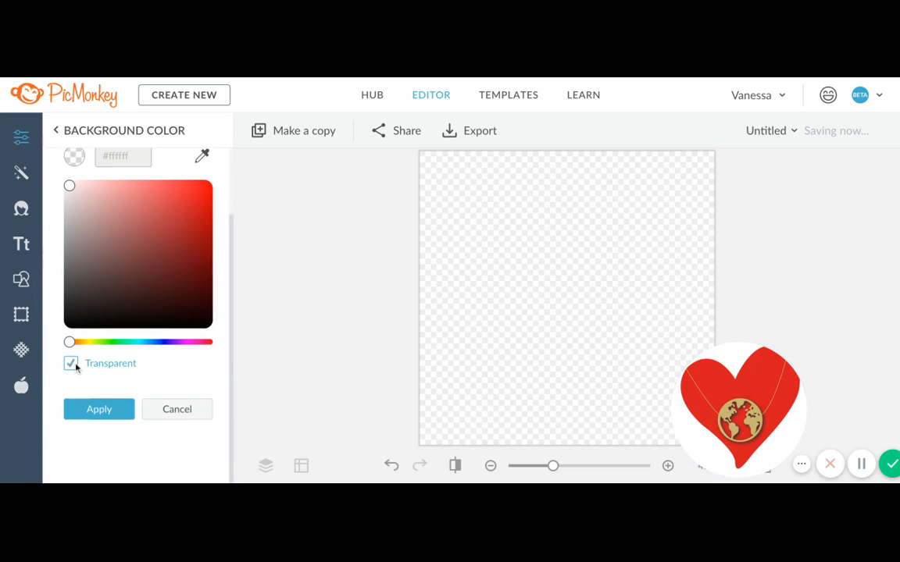
pyautogui.click(90, 417)
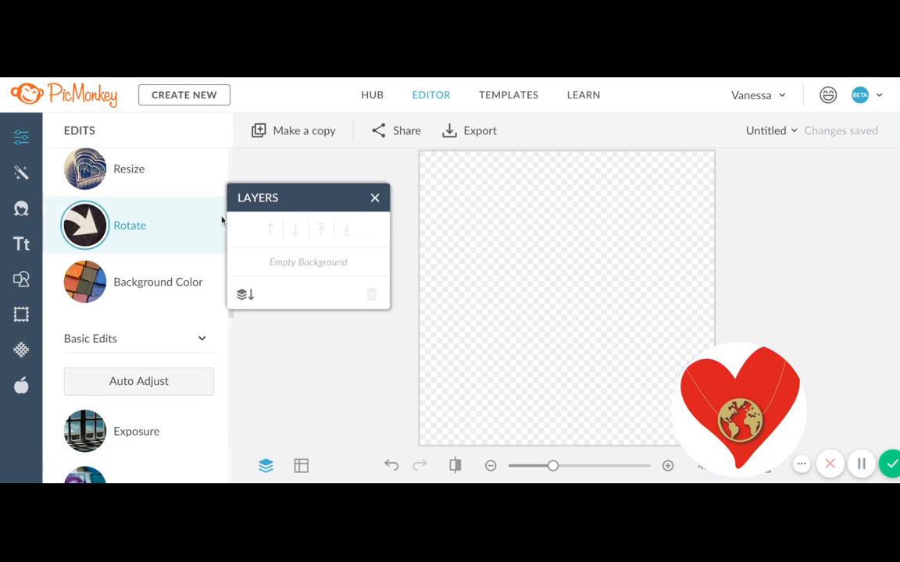
# Add a text layer to the canvas reading "nope.".
pyautogui.click(23, 245)
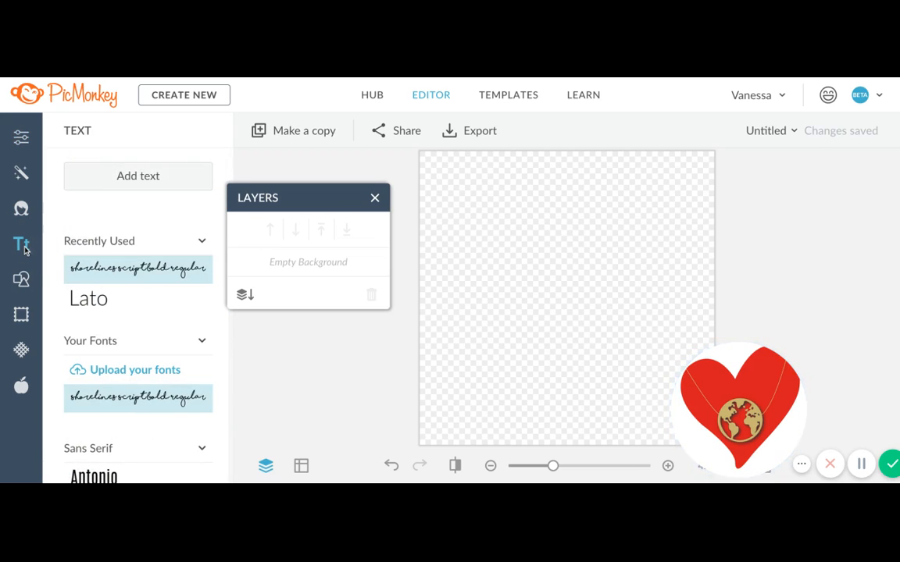
pyautogui.click(120, 181)
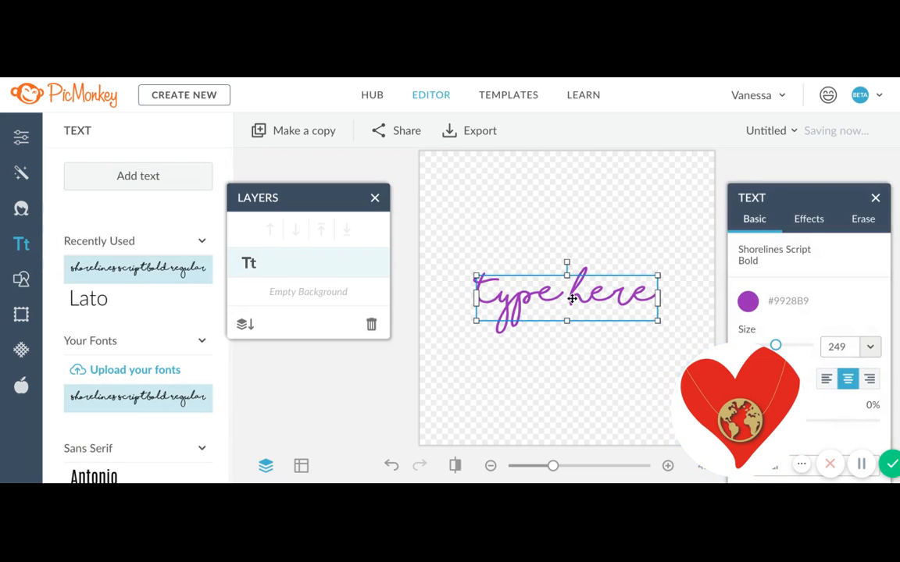
pyautogui.click(571, 298)
pyautogui.write('nope.')
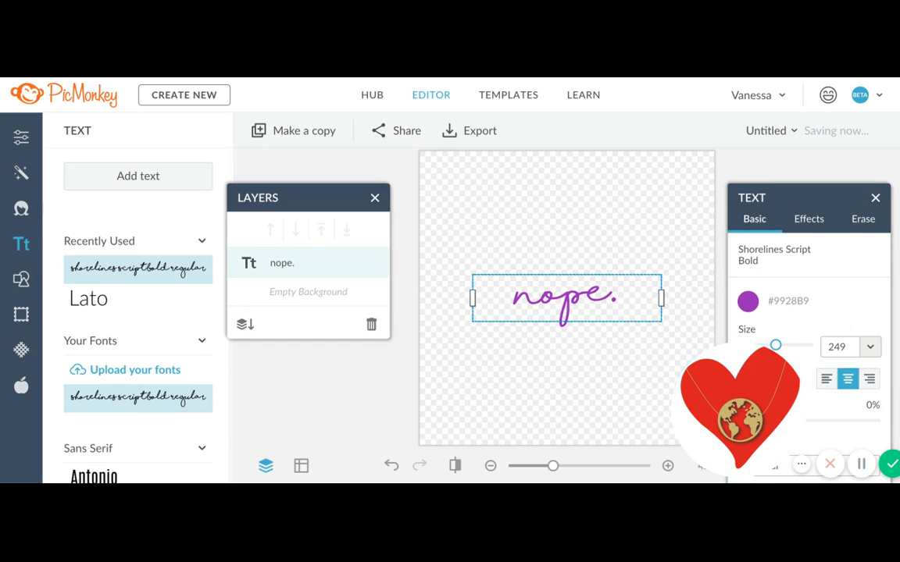
# Try the Bombshell Pro font on the word "nope." and return it to Shorelines Script Bold.
pyautogui.scroll(-5, 125, 336)
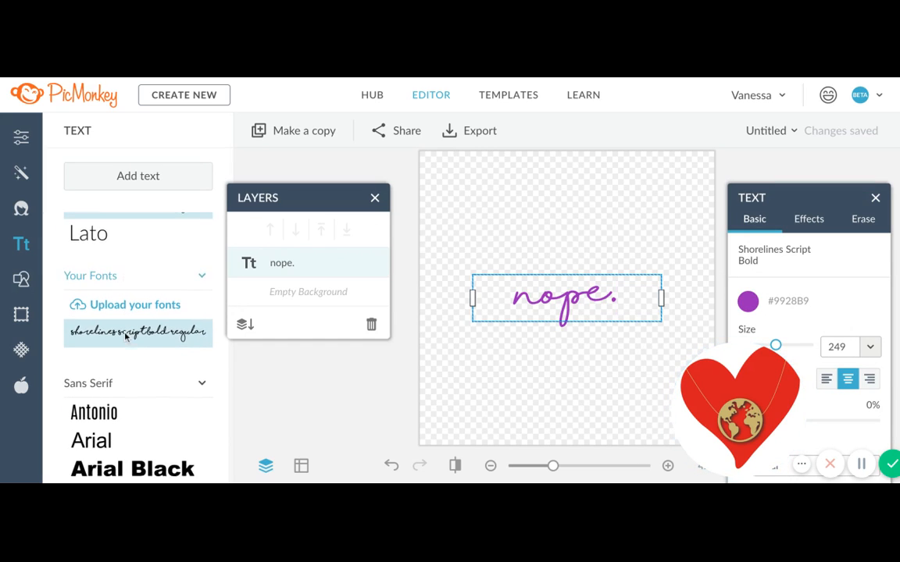
pyautogui.scroll(-15, 125, 336)
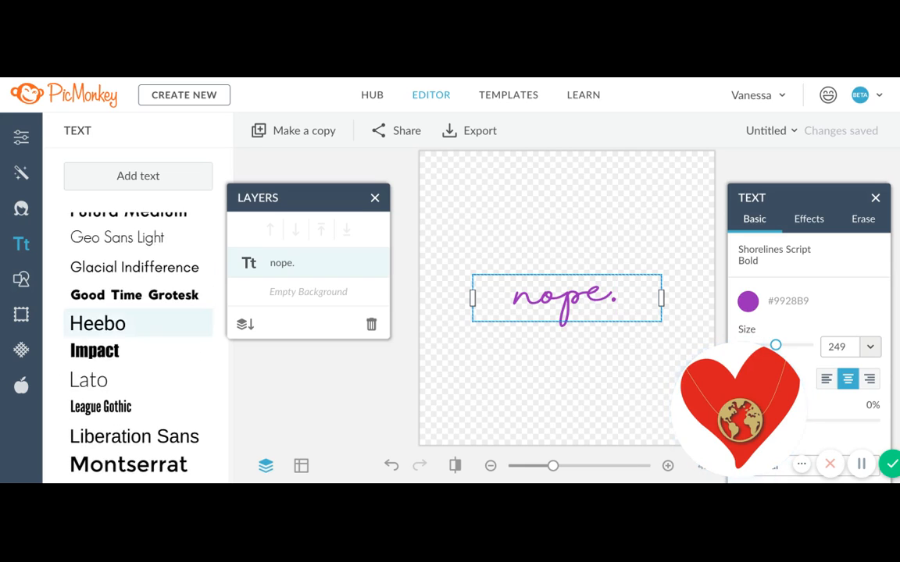
pyautogui.scroll(-10, 125, 336)
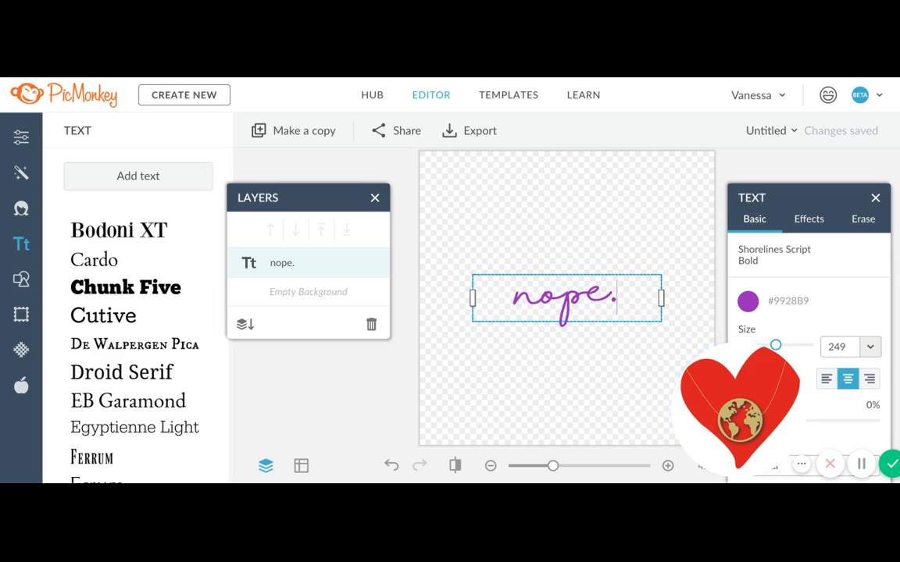
pyautogui.scroll(-10, 133, 328)
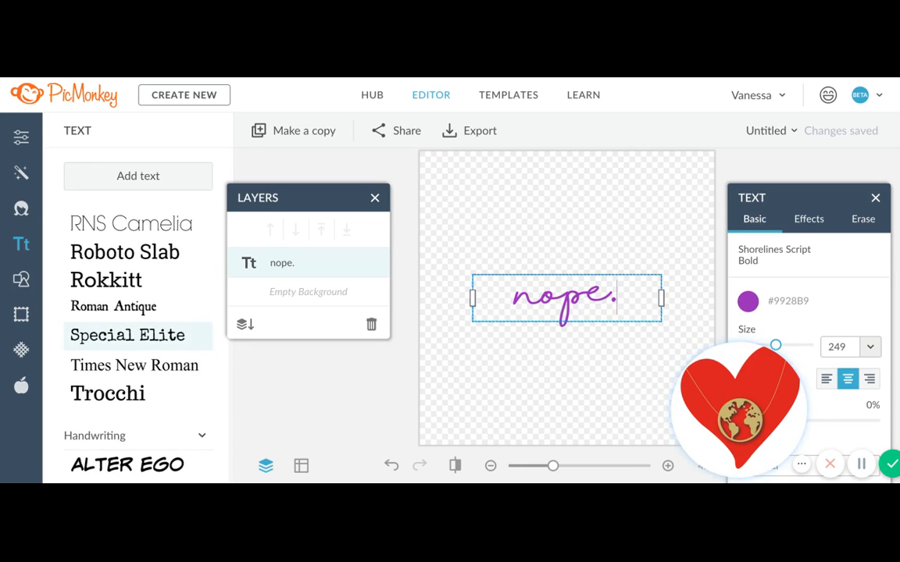
pyautogui.scroll(-3, 132, 324)
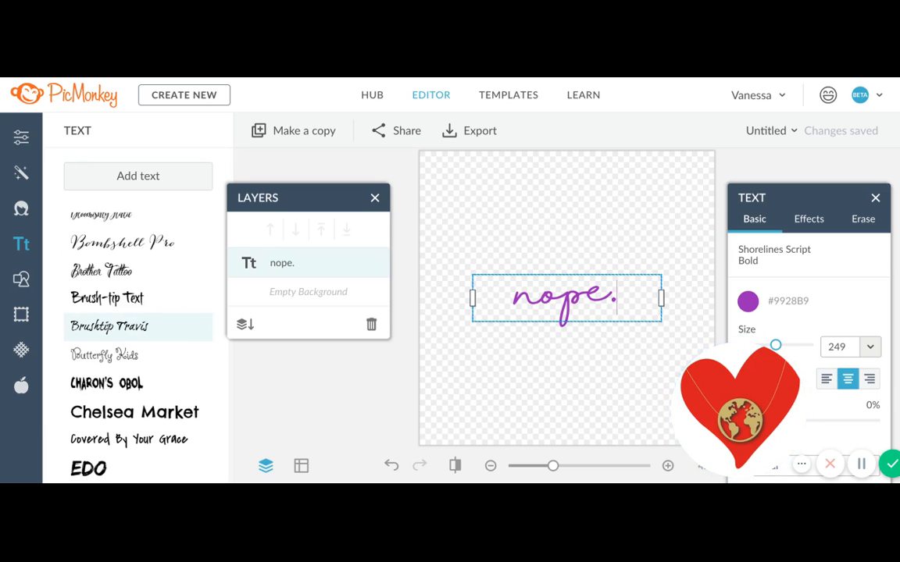
pyautogui.click(123, 254)
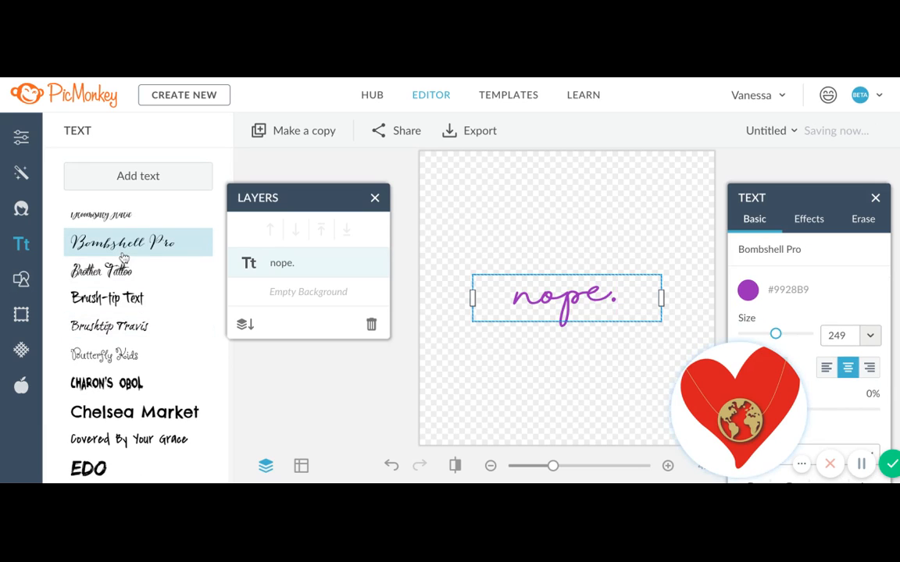
pyautogui.doubleClick(631, 299)
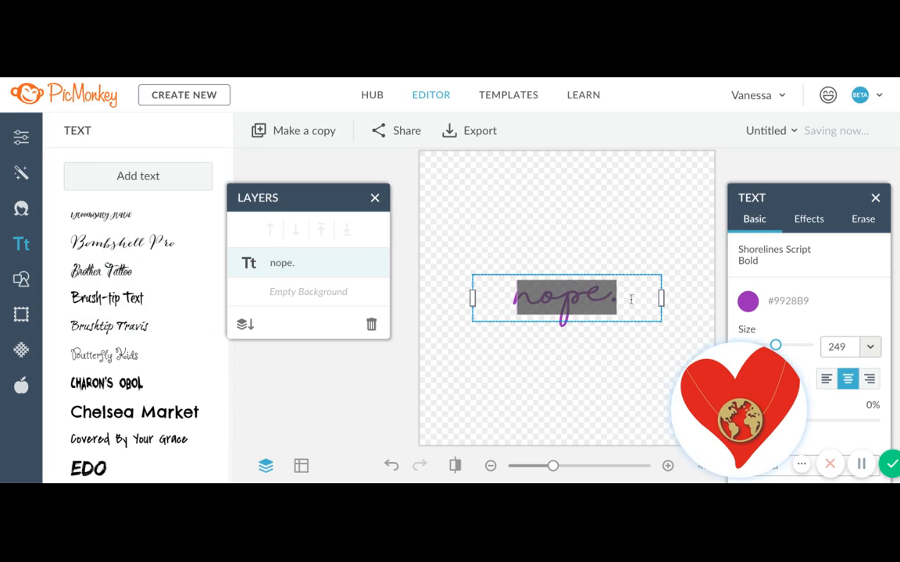
pyautogui.click(148, 243)
pyautogui.scroll(20, 159, 326)
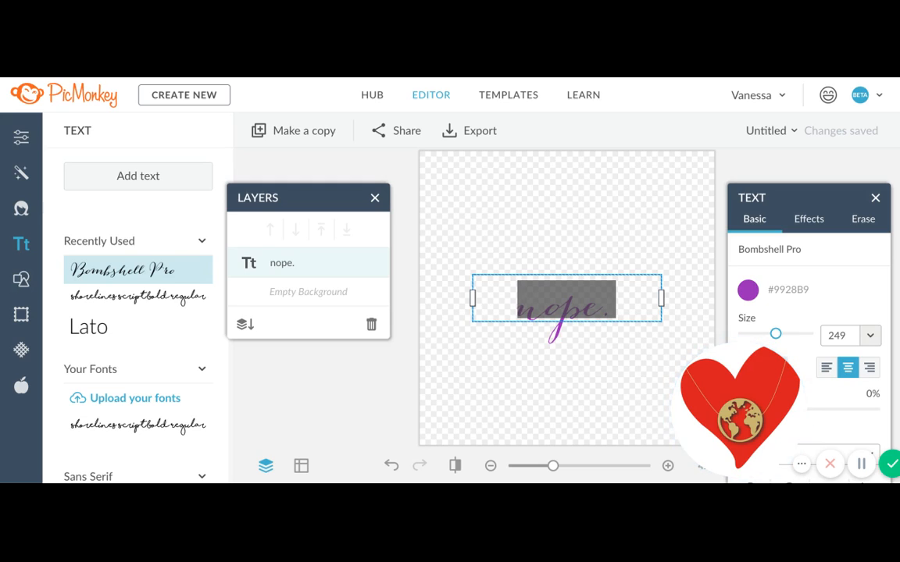
pyautogui.click(121, 426)
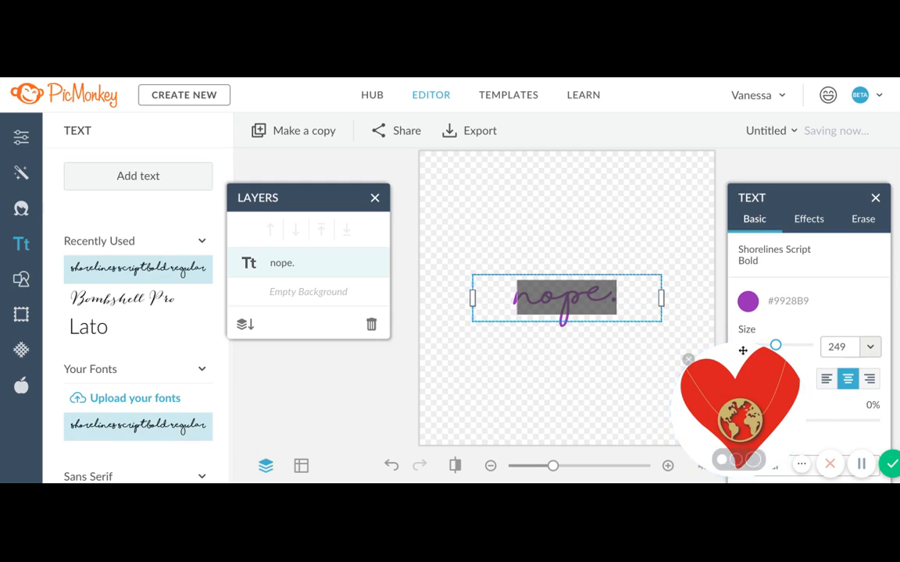
# Recolor the "nope." text to the dark slate shade #474657.
pyautogui.moveTo(805, 197); pyautogui.dragTo(186, 80)
pyautogui.click(121, 231)
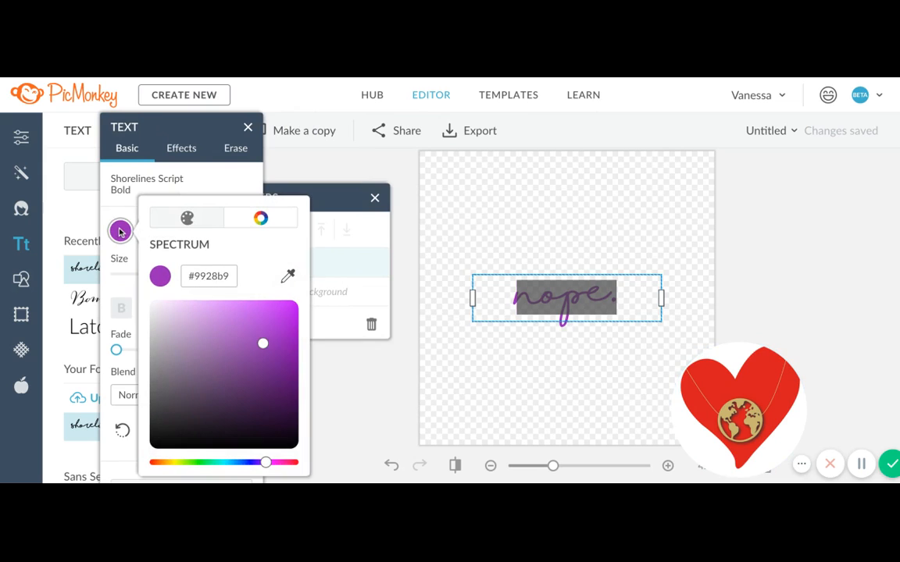
pyautogui.click(182, 427)
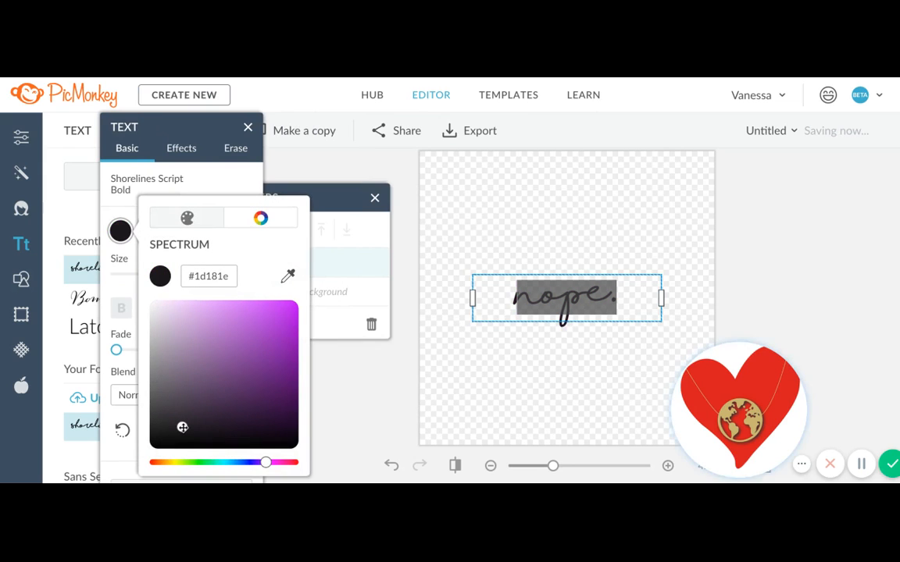
pyautogui.moveTo(266, 462); pyautogui.dragTo(252, 462)
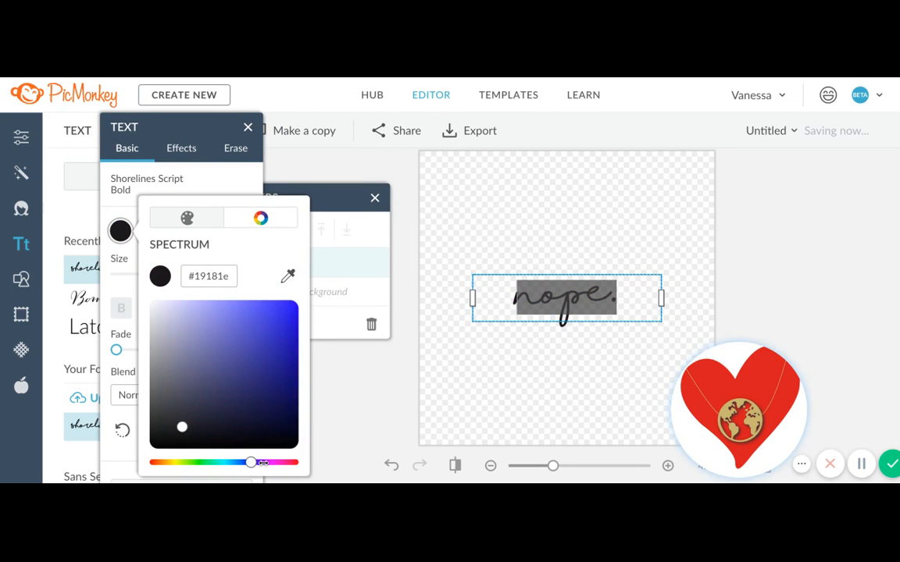
pyautogui.click(181, 397)
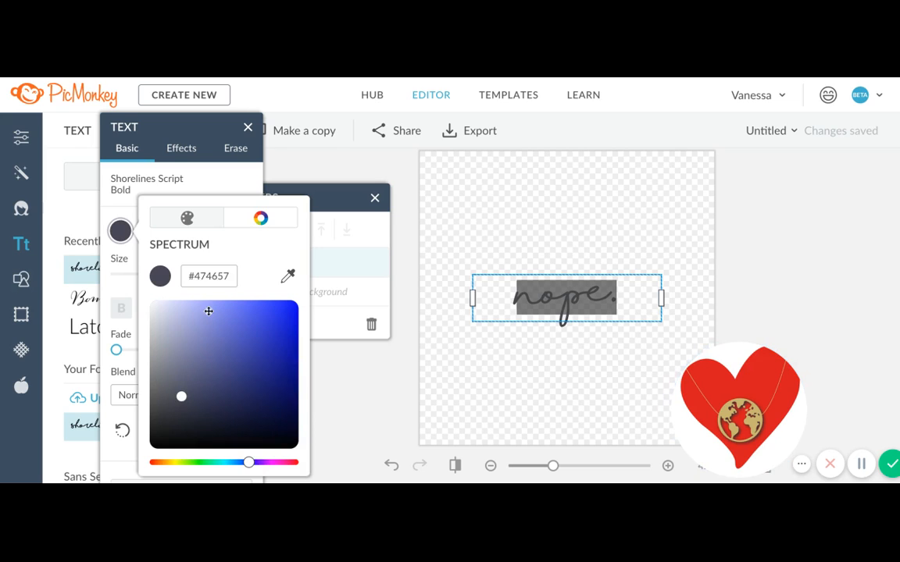
pyautogui.click(222, 178)
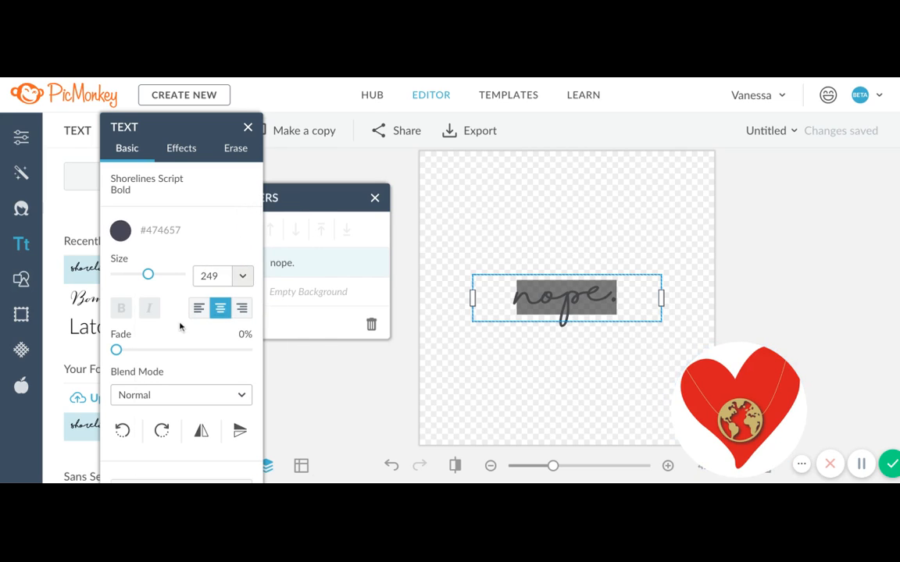
# Try a 42% fade on the "nope." text, return it to 0%, and enlarge the text to size 352.
pyautogui.moveTo(116, 350); pyautogui.dragTo(170, 350)
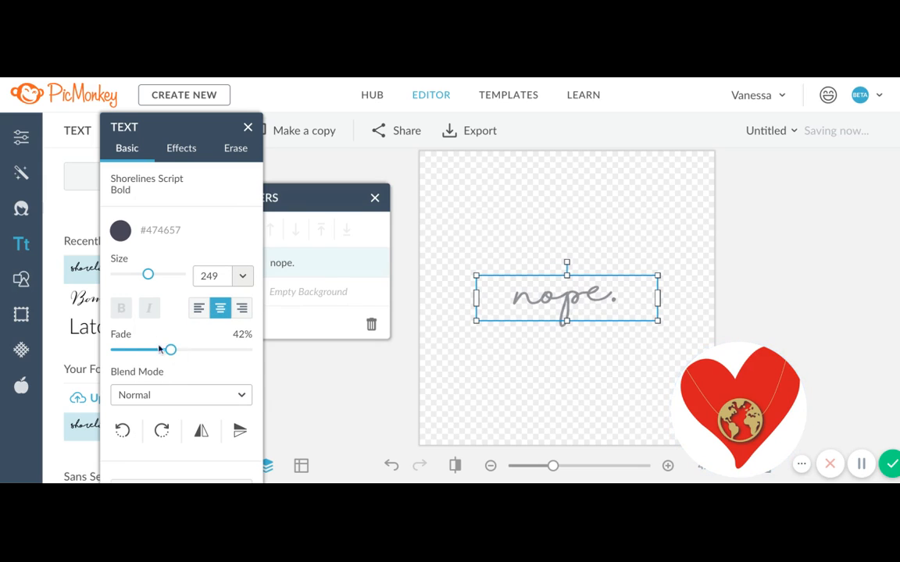
pyautogui.moveTo(170, 351); pyautogui.dragTo(117, 350)
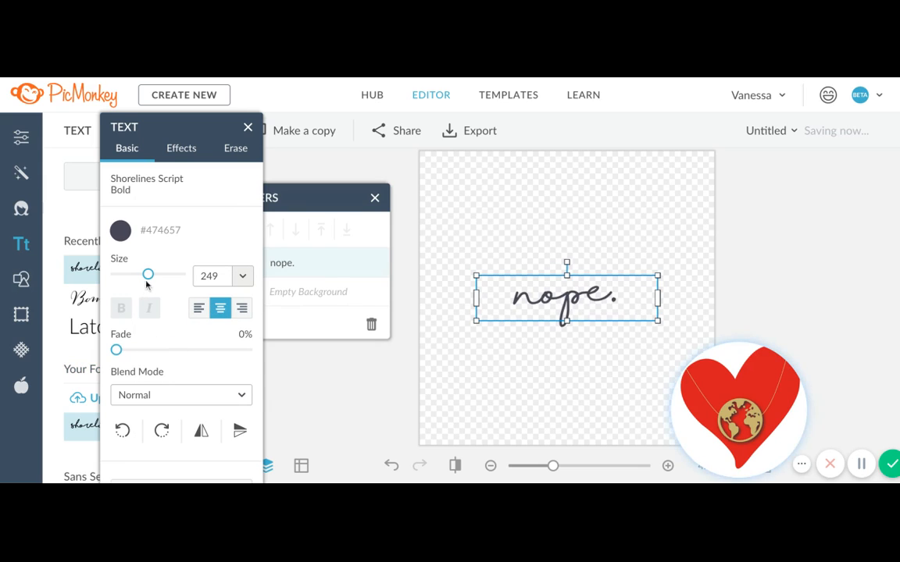
pyautogui.moveTo(147, 276); pyautogui.dragTo(156, 274)
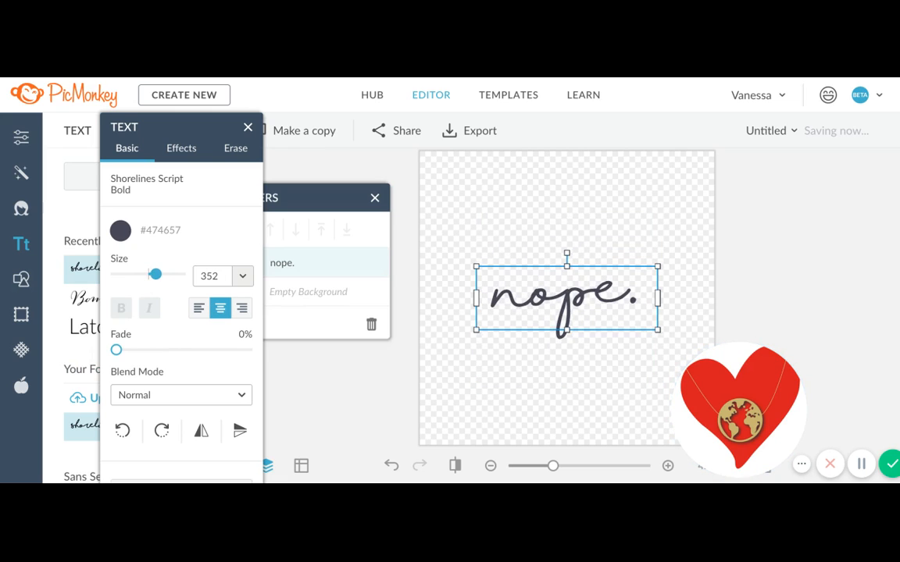
pyautogui.click(249, 128)
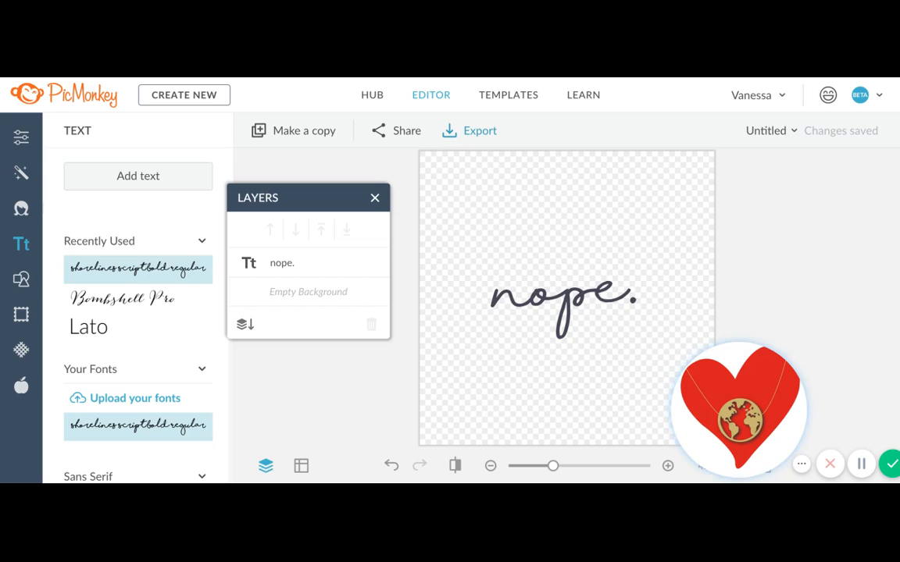
# Browse the graphics categories and add the solid red stitched heart from the Basic category's Doily Hearts to the canvas.
pyautogui.click(21, 281)
pyautogui.scroll(-1, 170, 297)
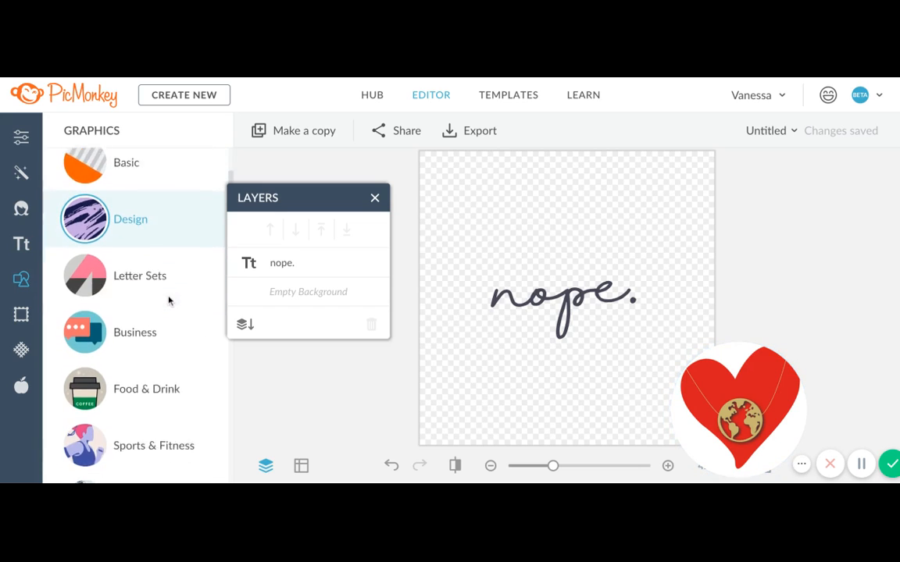
pyautogui.scroll(-7, 168, 301)
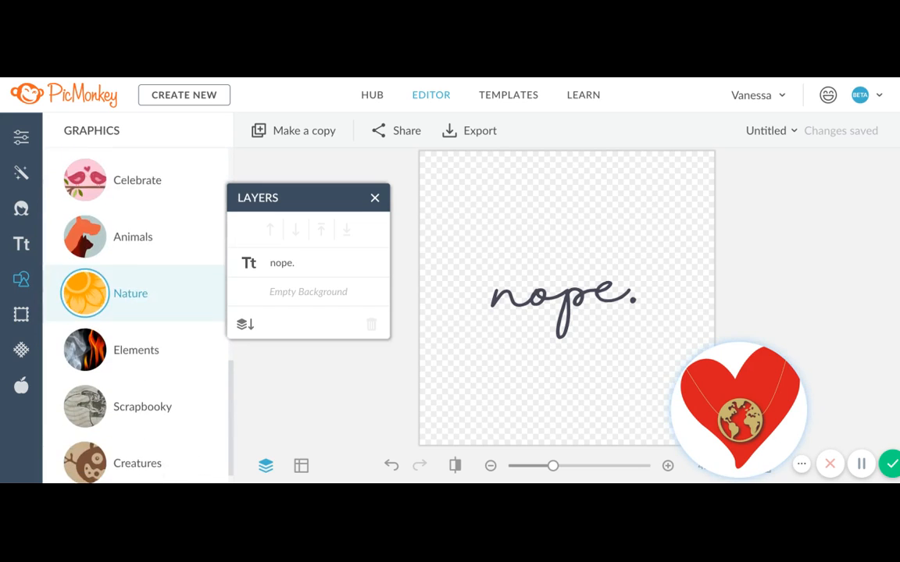
pyautogui.scroll(7, 137, 293)
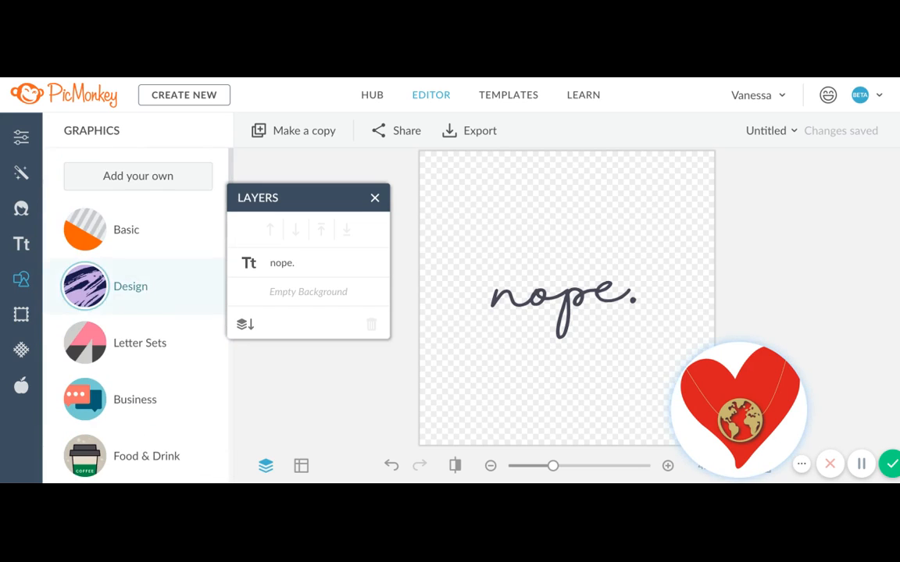
pyautogui.click(126, 240)
pyautogui.scroll(-6, 150, 313)
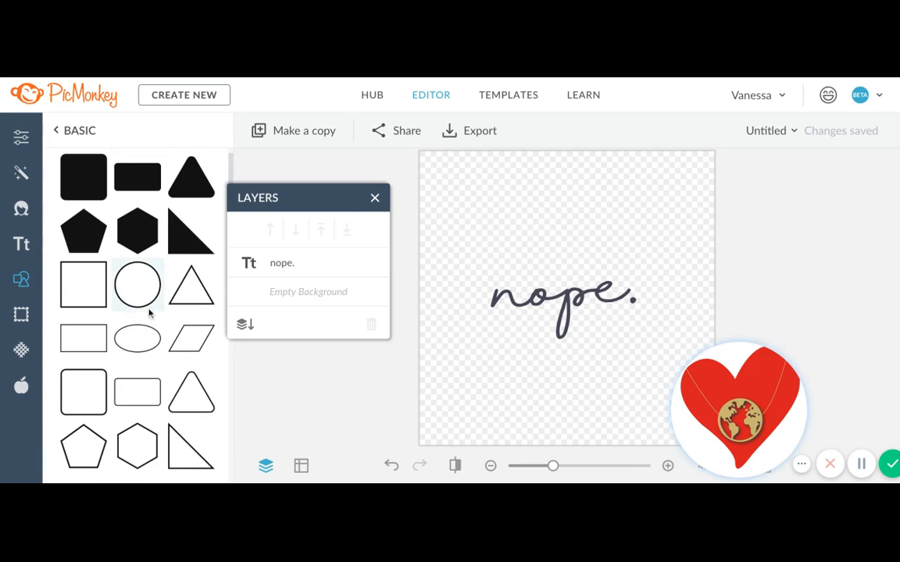
pyautogui.scroll(-8, 149, 313)
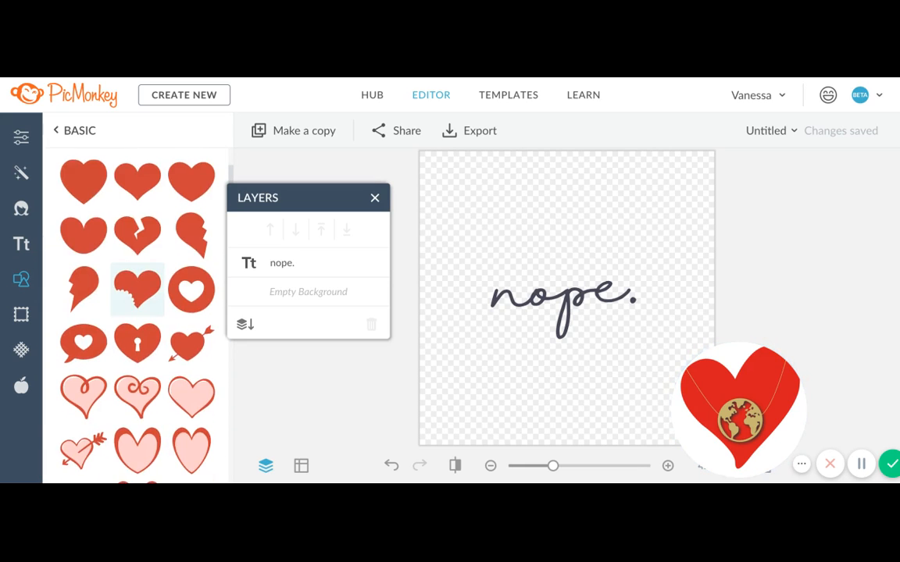
pyautogui.scroll(-5, 141, 312)
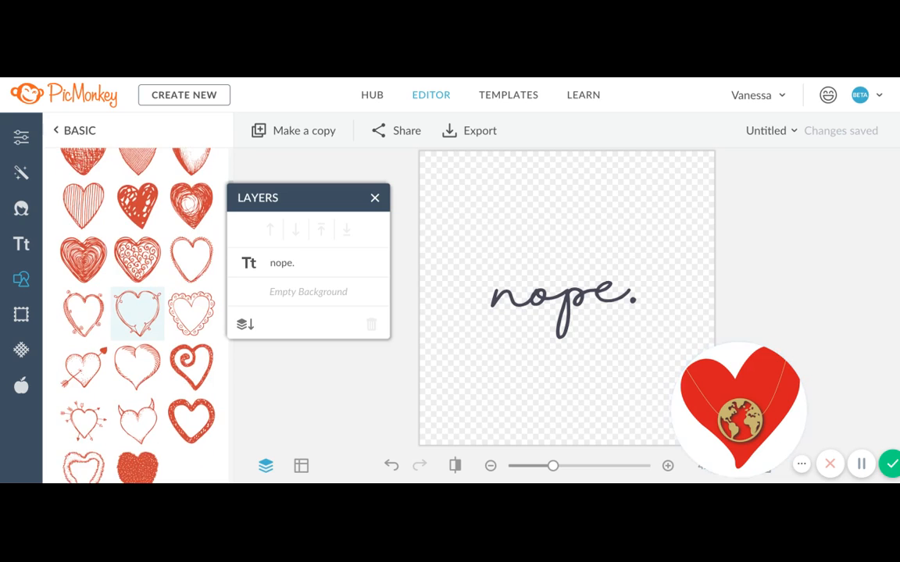
pyautogui.scroll(-5, 137, 308)
pyautogui.scroll(-4, 138, 304)
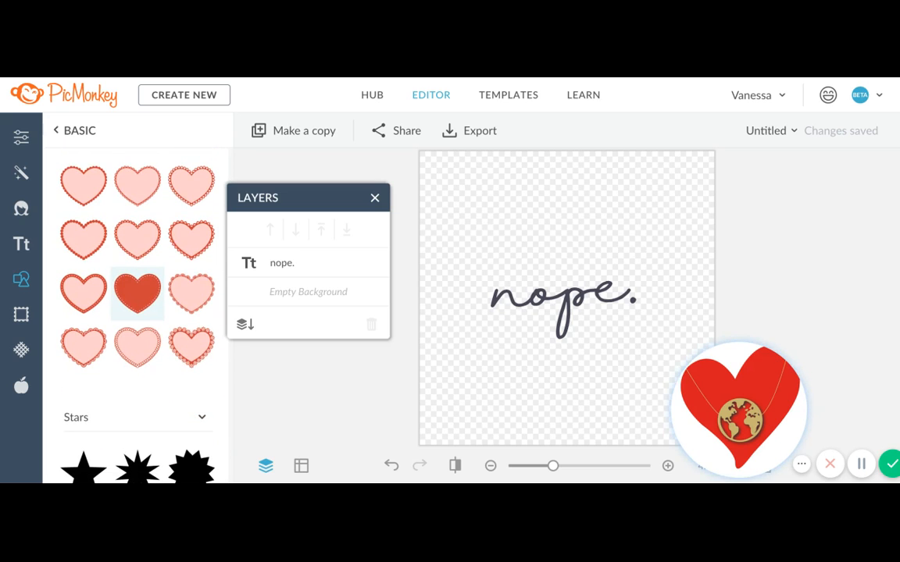
pyautogui.click(138, 298)
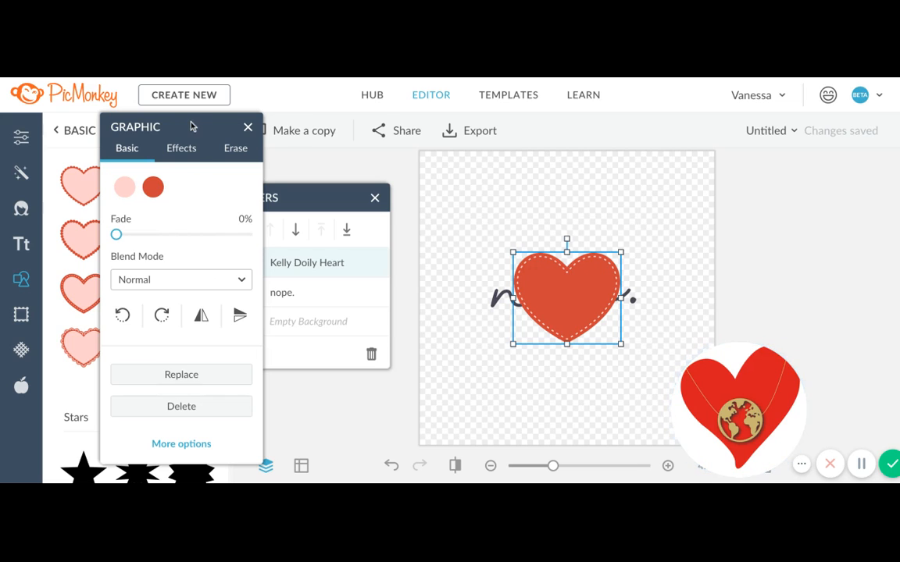
# Tilt the heart clockwise, shrink it and place it just above the period of "nope.".
pyautogui.moveTo(191, 127); pyautogui.dragTo(115, 112)
pyautogui.moveTo(567, 279); pyautogui.dragTo(657, 257)
pyautogui.moveTo(657, 219); pyautogui.dragTo(680, 223)
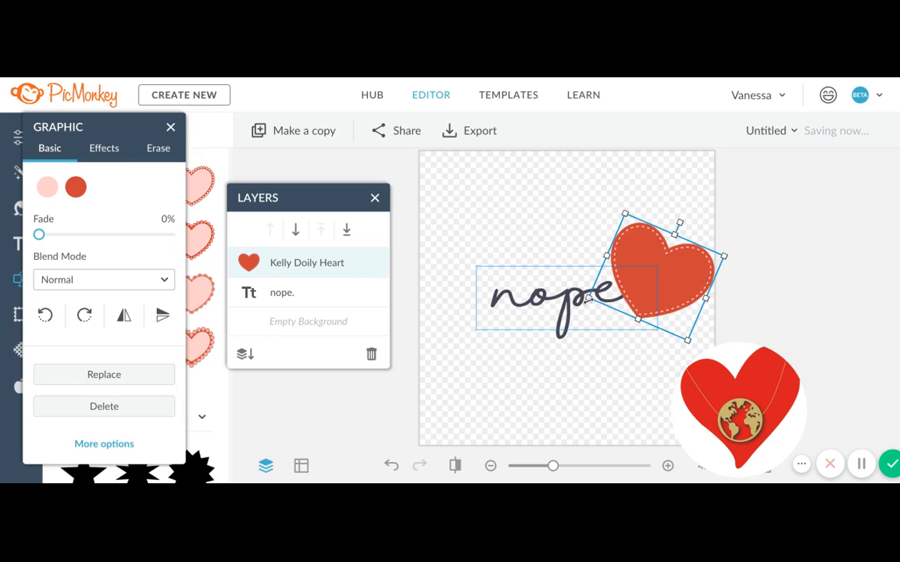
pyautogui.moveTo(589, 298)
pyautogui.mouseDown()
pyautogui.moveTo(651, 278)
pyautogui.moveTo(637, 258)
pyautogui.mouseUp()
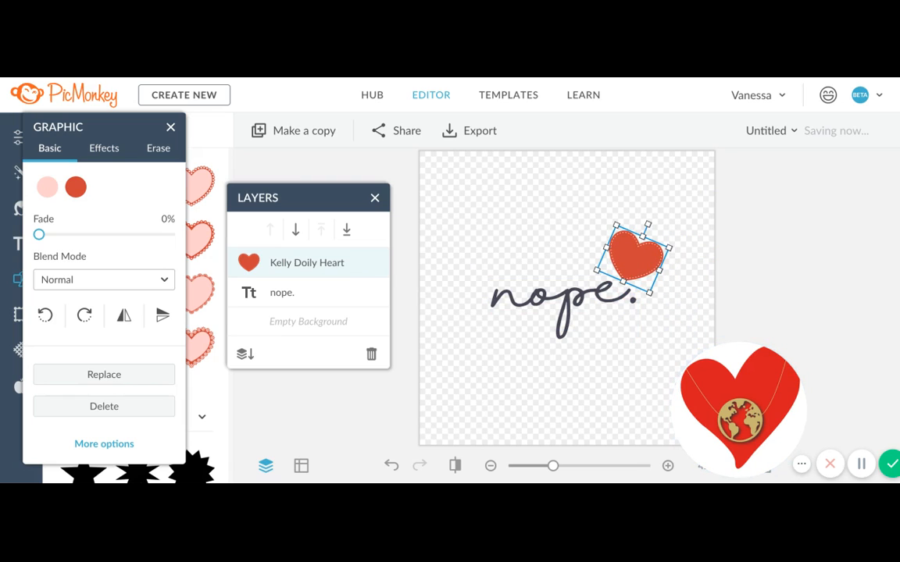
pyautogui.click(555, 236)
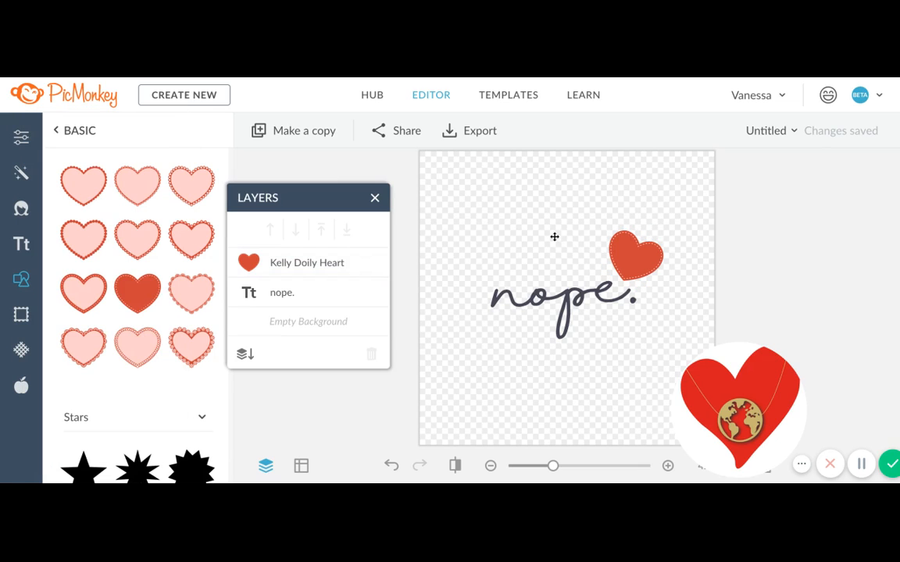
# Recolor the heart's pale pink stitching to gray #9f9898.
pyautogui.click(328, 265)
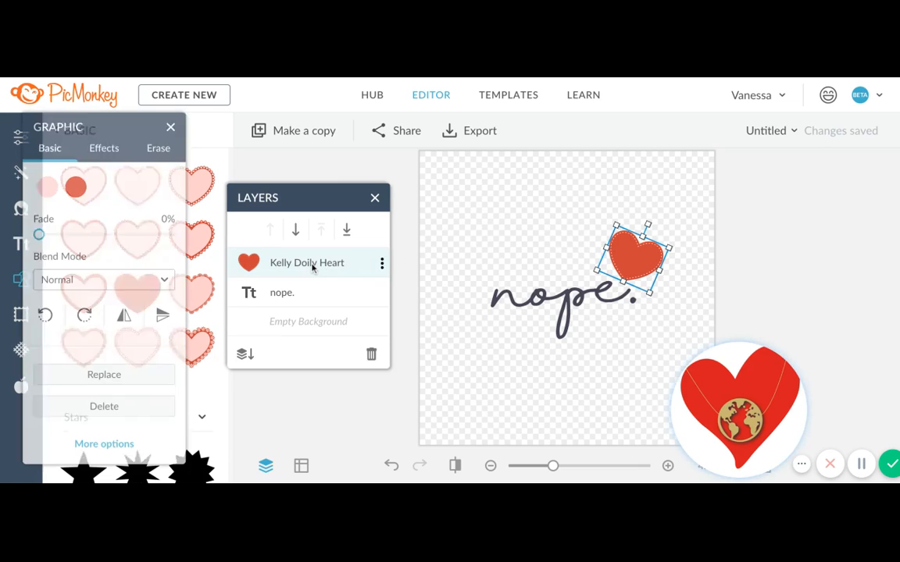
pyautogui.click(46, 190)
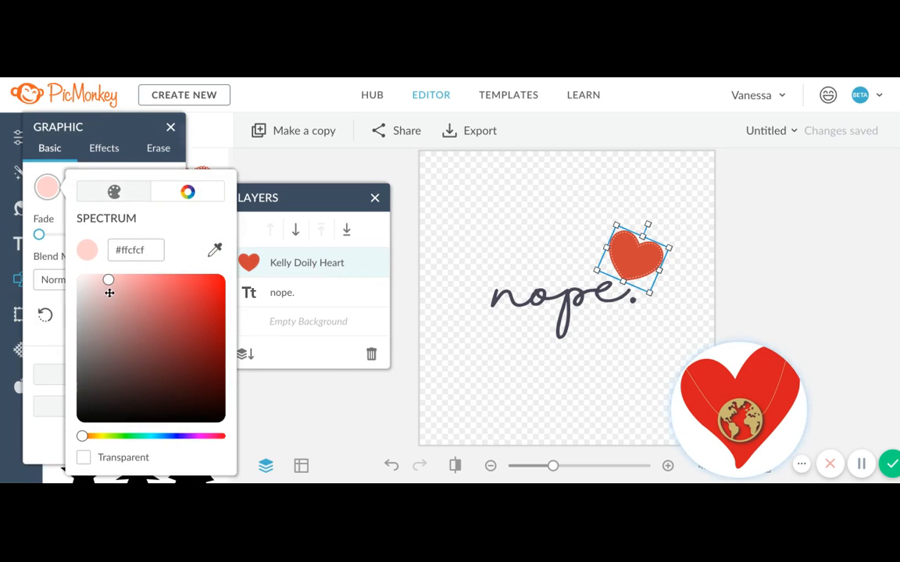
pyautogui.click(88, 332)
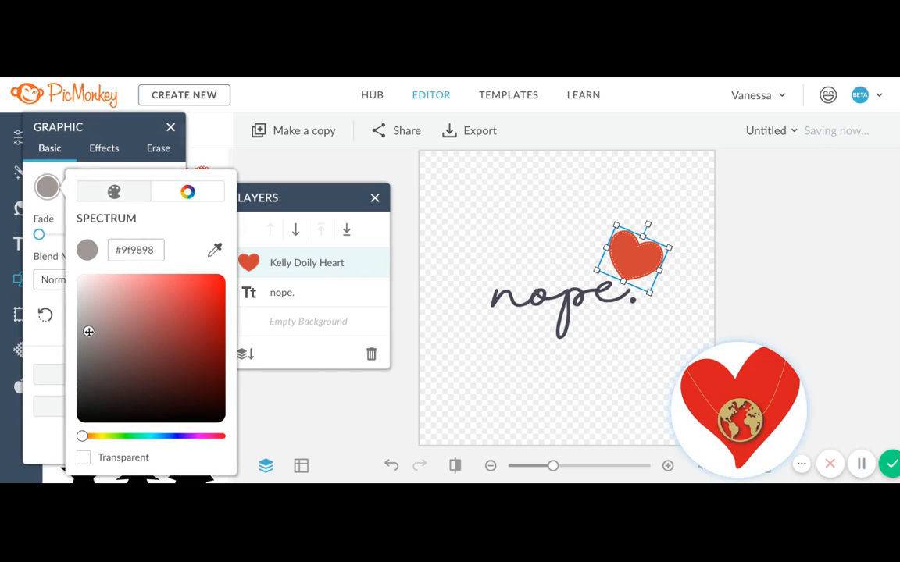
pyautogui.click(132, 162)
# Recolor the heart's red fill to the muted purple #74598f.
pyautogui.click(79, 195)
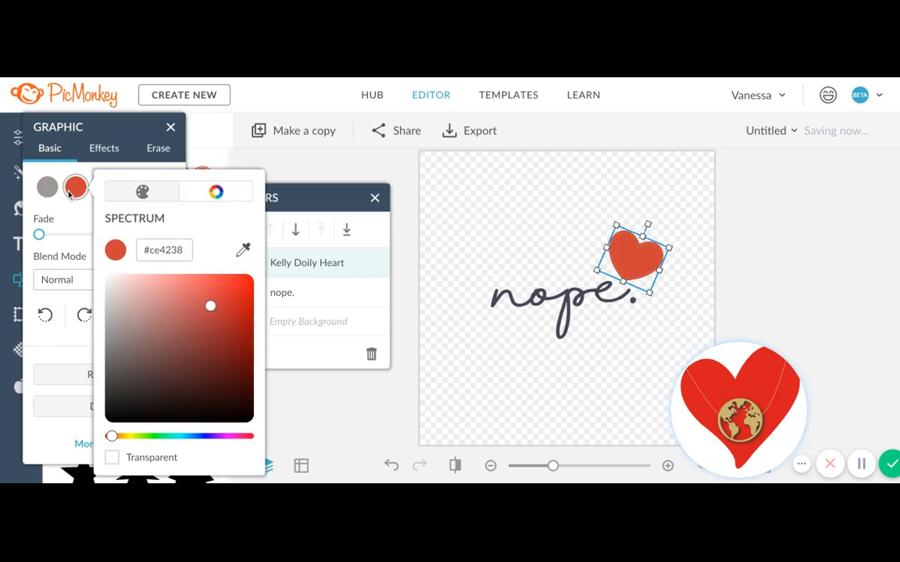
pyautogui.click(141, 308)
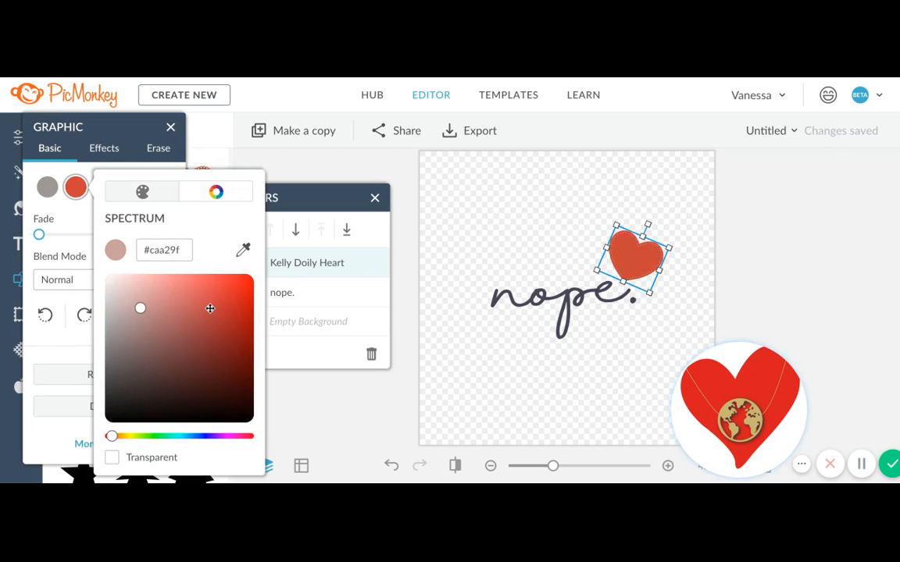
pyautogui.moveTo(140, 309); pyautogui.dragTo(146, 308)
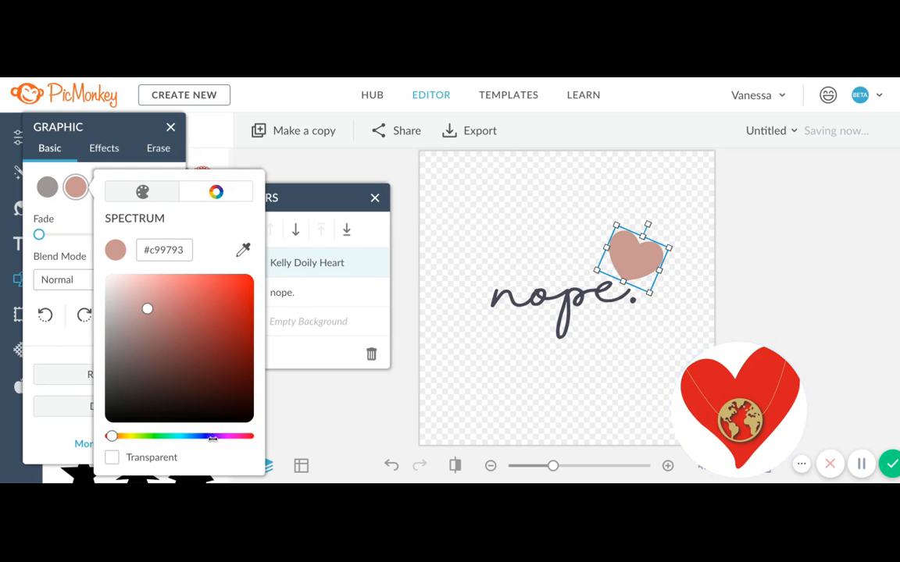
pyautogui.click(214, 436)
pyautogui.click(164, 340)
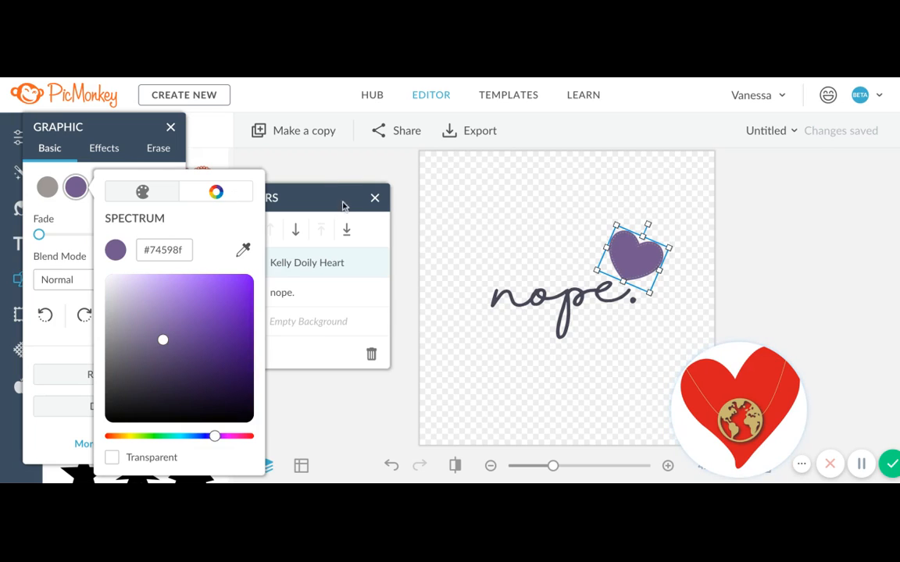
pyautogui.click(617, 238)
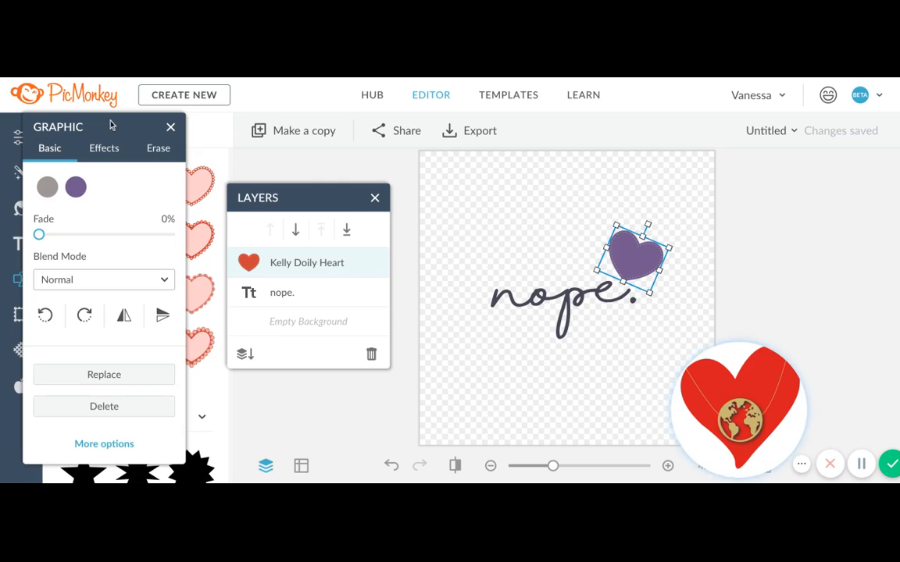
# Straighten and enlarge the purple heart and center it over the word "nope.".
pyautogui.moveTo(111, 124); pyautogui.dragTo(285, 124)
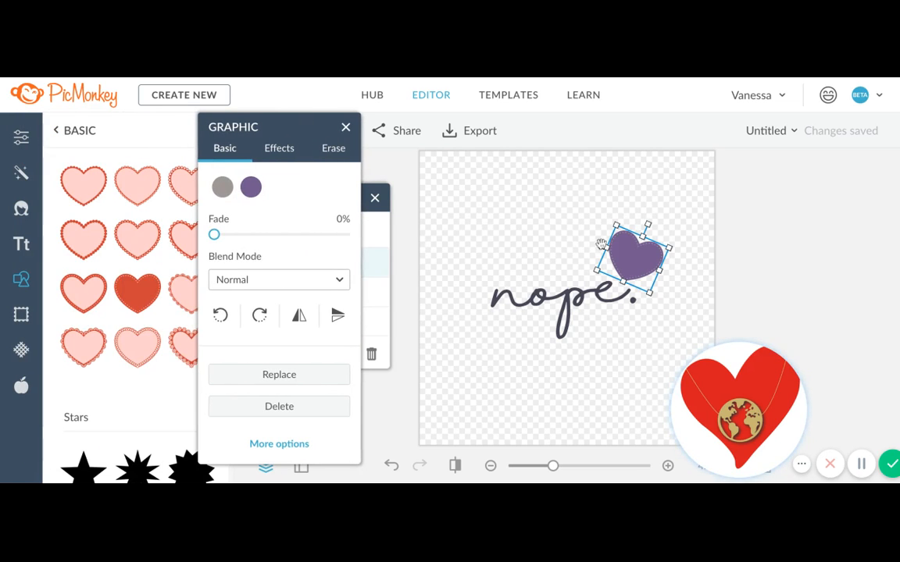
pyautogui.moveTo(646, 225); pyautogui.dragTo(482, 228)
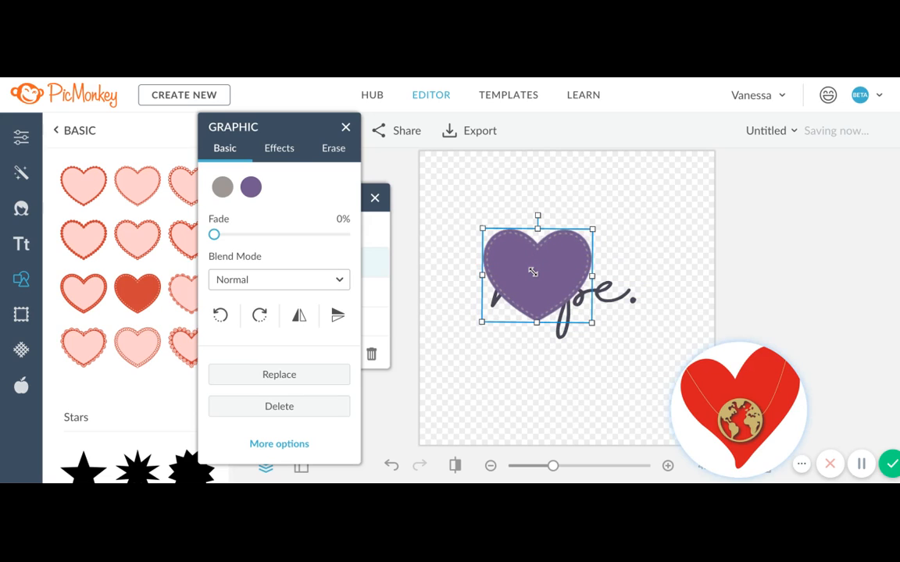
pyautogui.moveTo(534, 271)
pyautogui.mouseDown()
pyautogui.moveTo(572, 302)
pyautogui.moveTo(524, 278)
pyautogui.mouseUp()
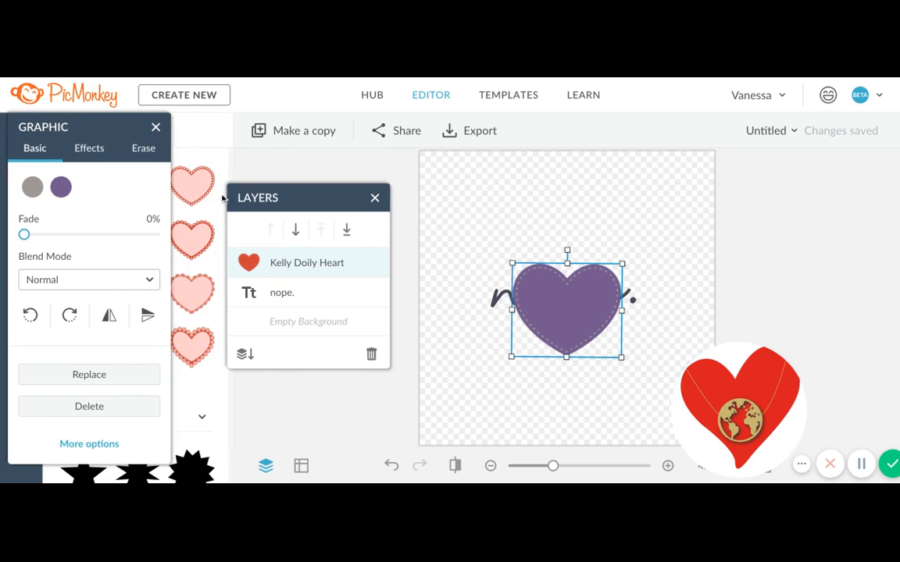
# Send the heart layer behind the "nope." text and shift the heart slightly upward.
pyautogui.click(296, 233)
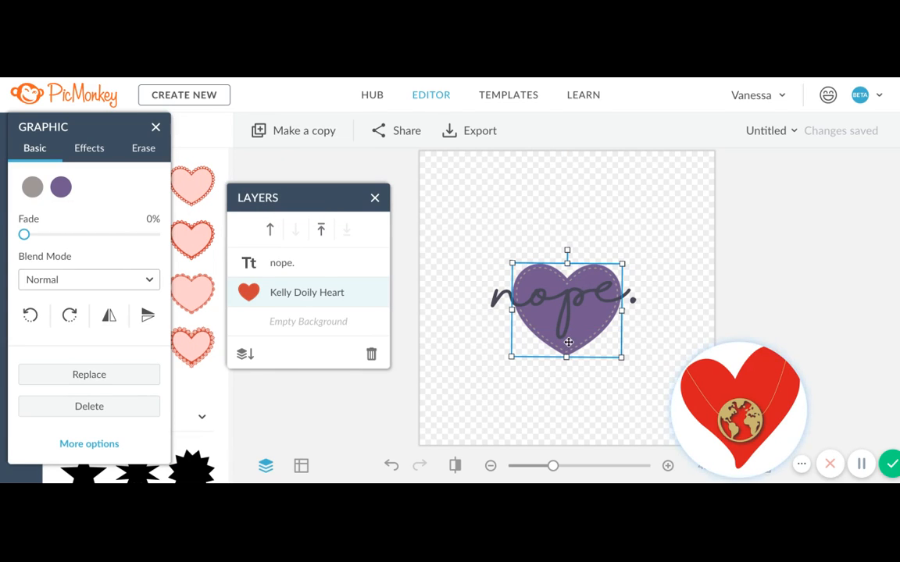
pyautogui.moveTo(568, 342); pyautogui.dragTo(569, 342)
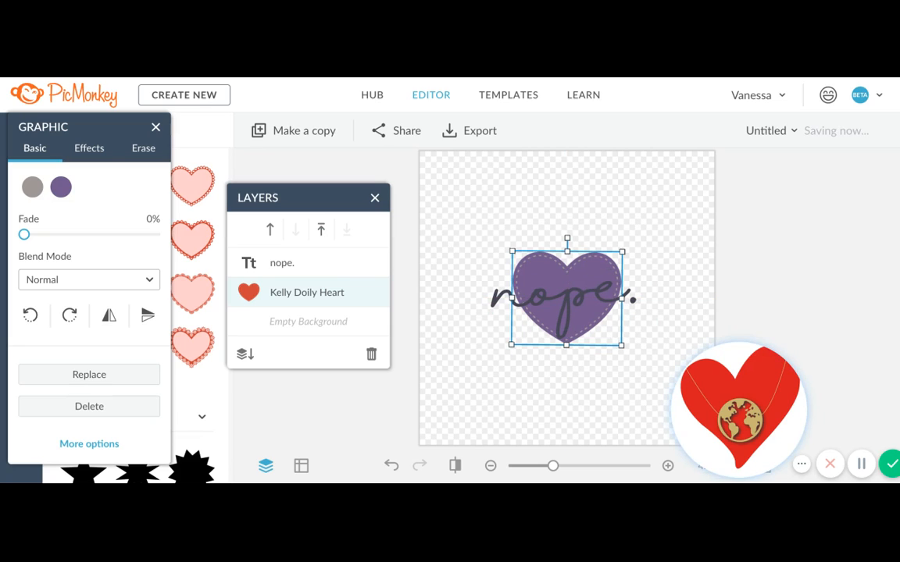
# Delete the heart graphic from the design and return to the main list of graphics categories.
pyautogui.click(372, 356)
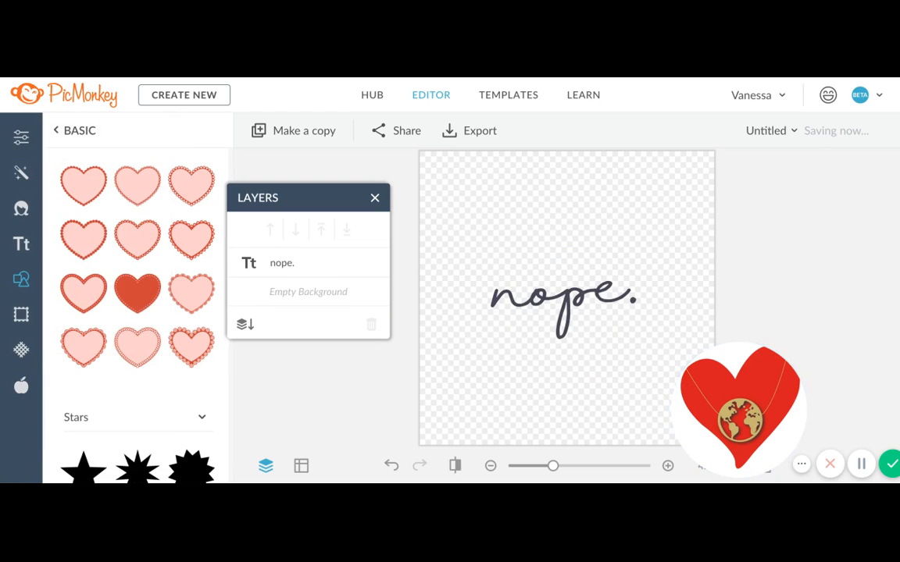
pyautogui.scroll(10, 91, 191)
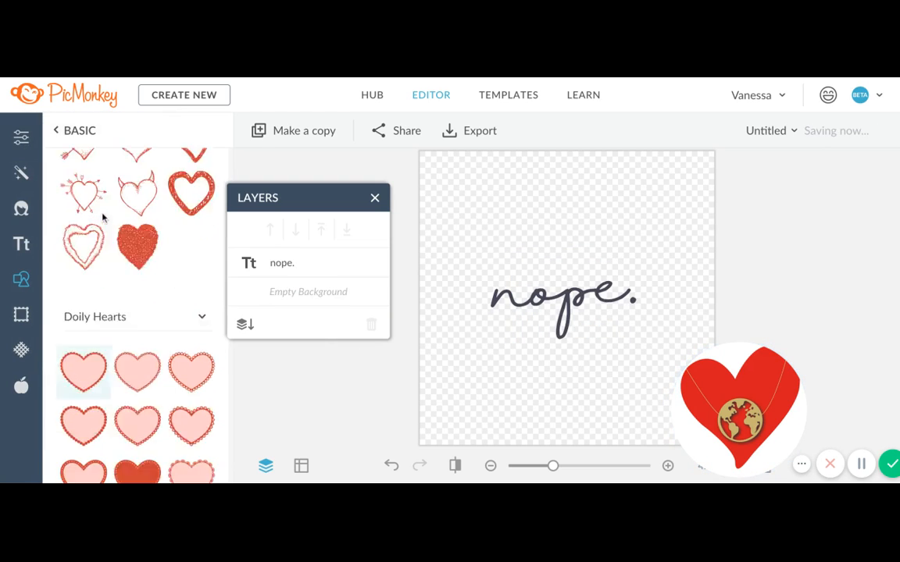
pyautogui.click(21, 283)
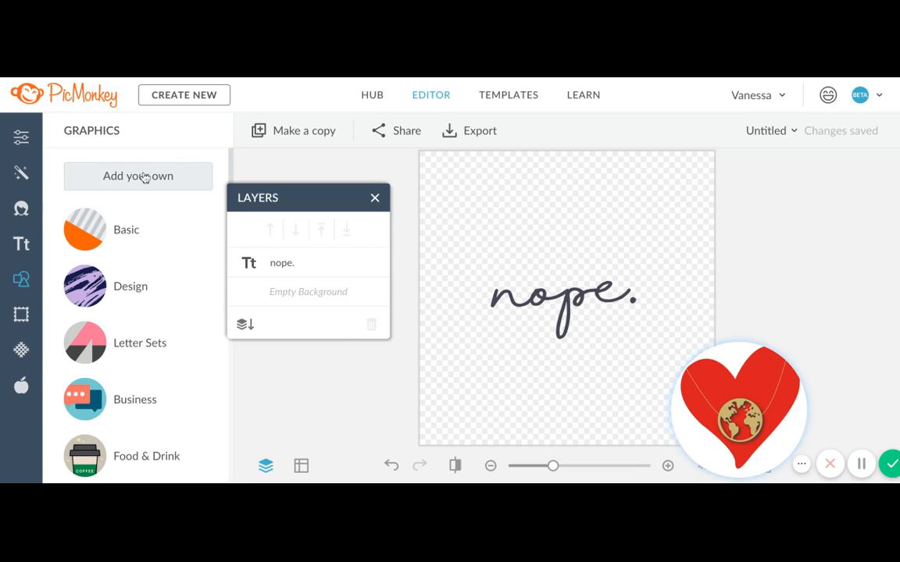